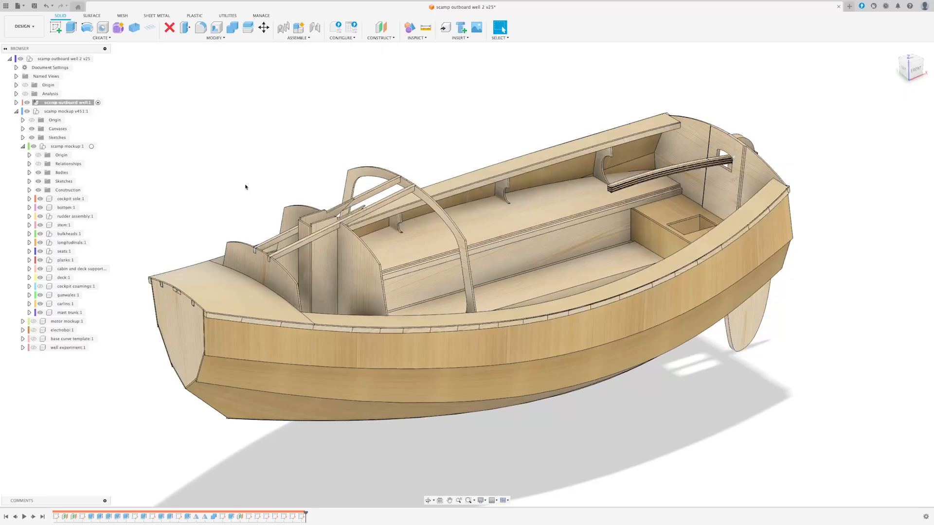
# Hide the cockpit sole, bottom, rudder assembly, stem, bulkheads, longitudinals, seats and planks components of the scamp mockup
pyautogui.scroll(5, 417, 342)
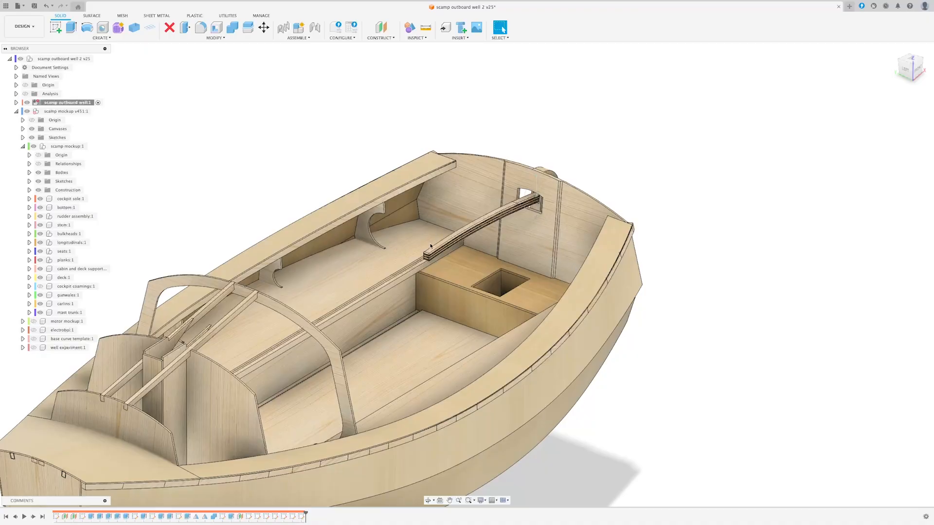
pyautogui.click(40, 199)
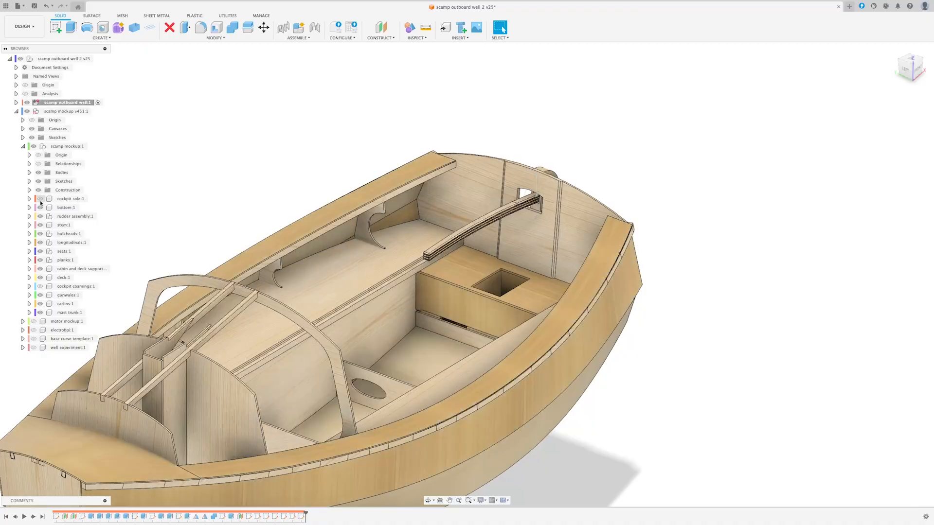
pyautogui.click(40, 208)
pyautogui.click(40, 217)
pyautogui.click(40, 225)
pyautogui.click(40, 234)
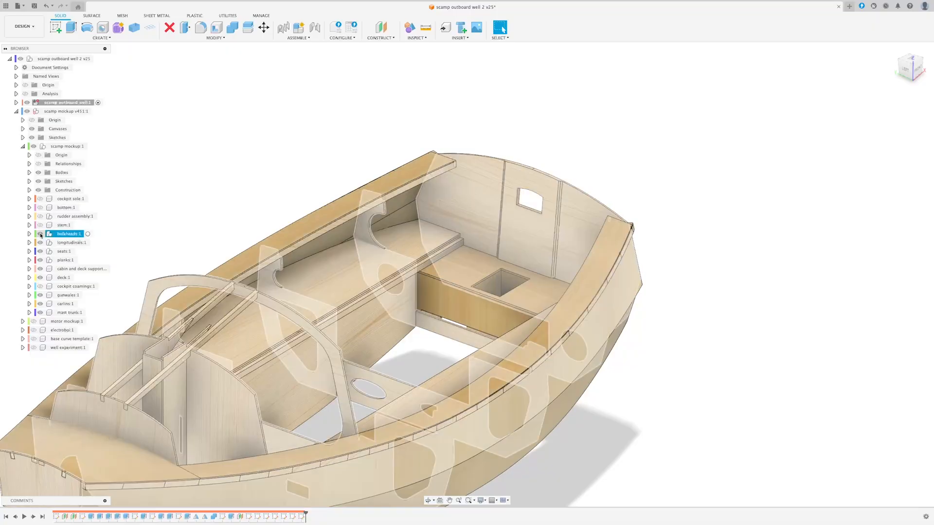
pyautogui.click(40, 242)
pyautogui.click(41, 251)
pyautogui.click(40, 260)
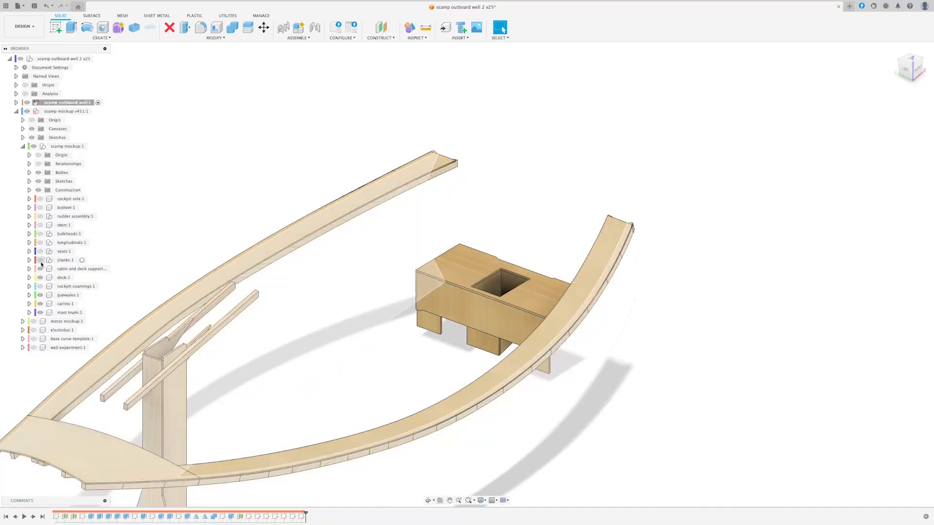
# Hide the cabin and deck supports, deck, gunwales, carlins and mast trunk, isolating the outboard well
pyautogui.click(40, 269)
pyautogui.click(39, 277)
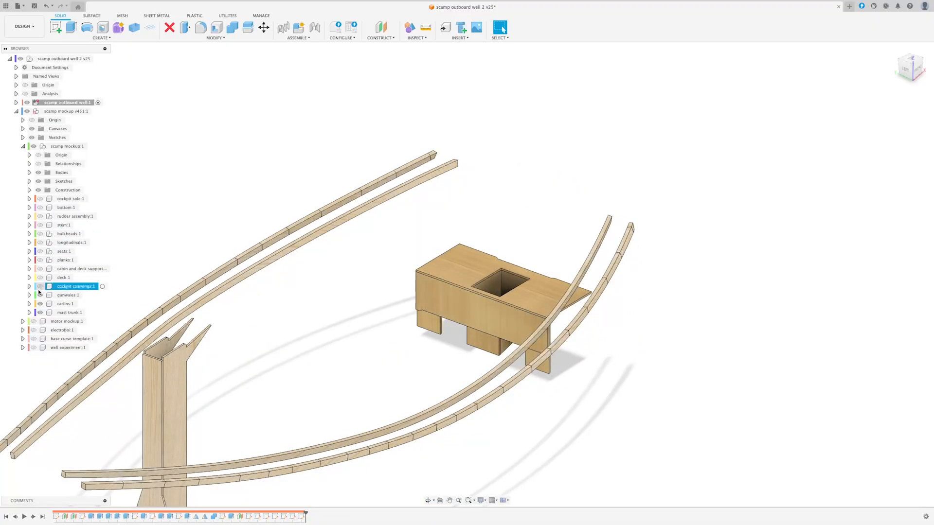
pyautogui.click(40, 295)
pyautogui.click(40, 304)
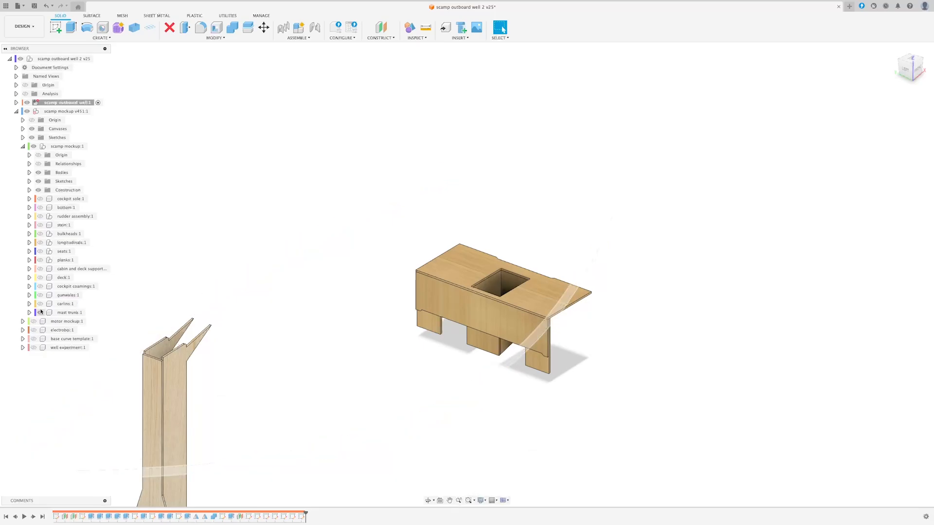
pyautogui.click(40, 313)
# Examine the outboard well from below, the front and the side, including its fit between bulkhead 7 and the transom
pyautogui.scroll(3, 556, 310)
pyautogui.keyDown('shift'); pyautogui.moveTo(556, 310); pyautogui.dragTo(508, 283, button='middle'); pyautogui.keyUp('shift')
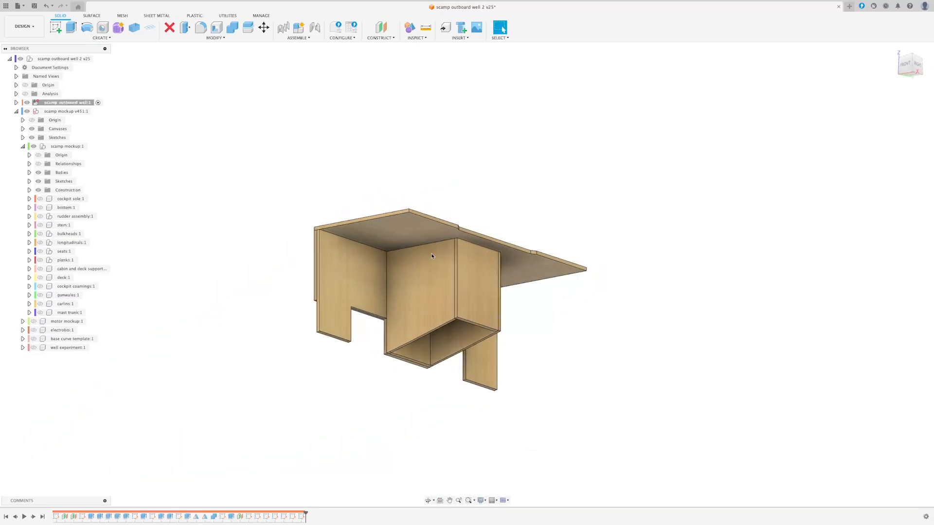
pyautogui.moveTo(433, 282)
pyautogui.keyDown('shift'); pyautogui.mouseDown(button='middle')
pyautogui.moveTo(427, 271)
pyautogui.moveTo(452, 327)
pyautogui.moveTo(440, 266)
pyautogui.mouseUp(button='middle'); pyautogui.keyUp('shift')
pyautogui.keyDown('shift'); pyautogui.moveTo(458, 330); pyautogui.dragTo(491, 340, button='middle'); pyautogui.keyUp('shift')
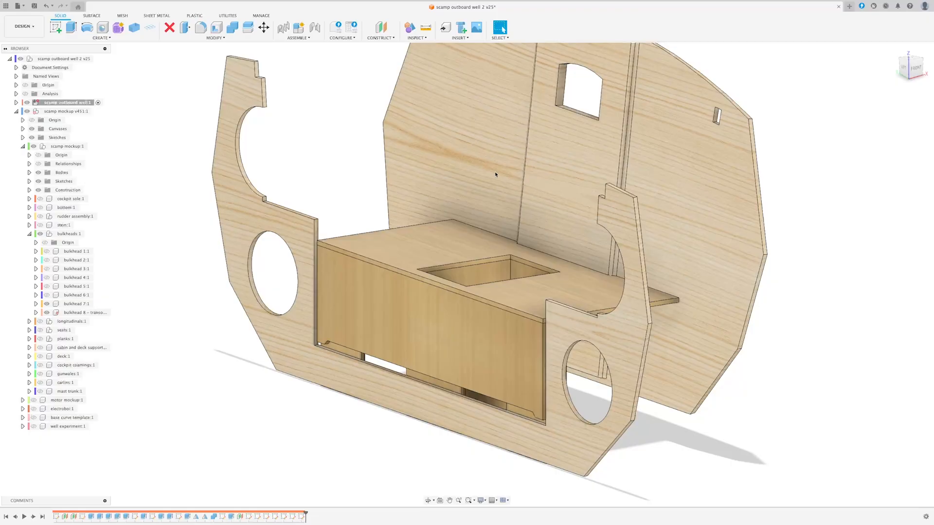
pyautogui.keyDown('shift'); pyautogui.moveTo(494, 174); pyautogui.dragTo(511, 394, button='middle'); pyautogui.keyUp('shift')
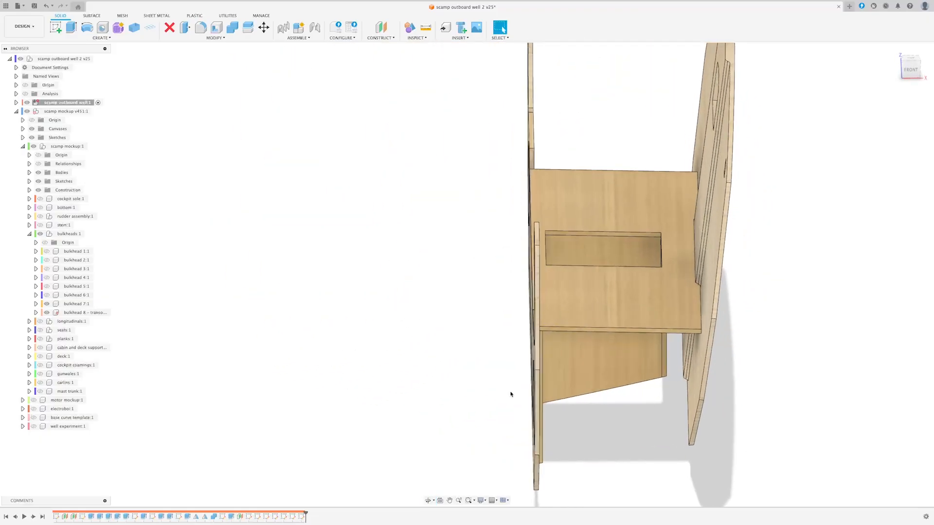
pyautogui.keyDown('shift'); pyautogui.moveTo(535, 304); pyautogui.dragTo(537, 249, button='middle'); pyautogui.keyUp('shift')
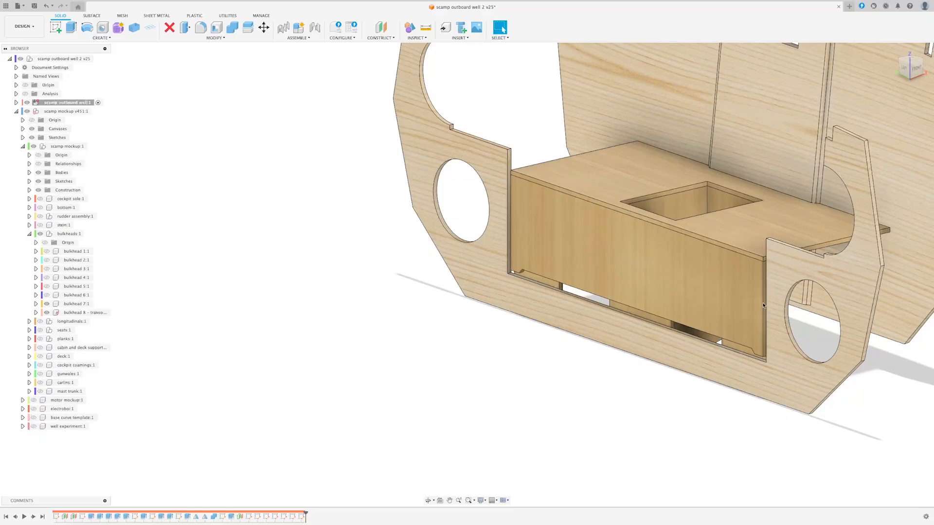
pyautogui.keyDown('shift'); pyautogui.moveTo(633, 298); pyautogui.dragTo(593, 238, button='middle'); pyautogui.keyUp('shift')
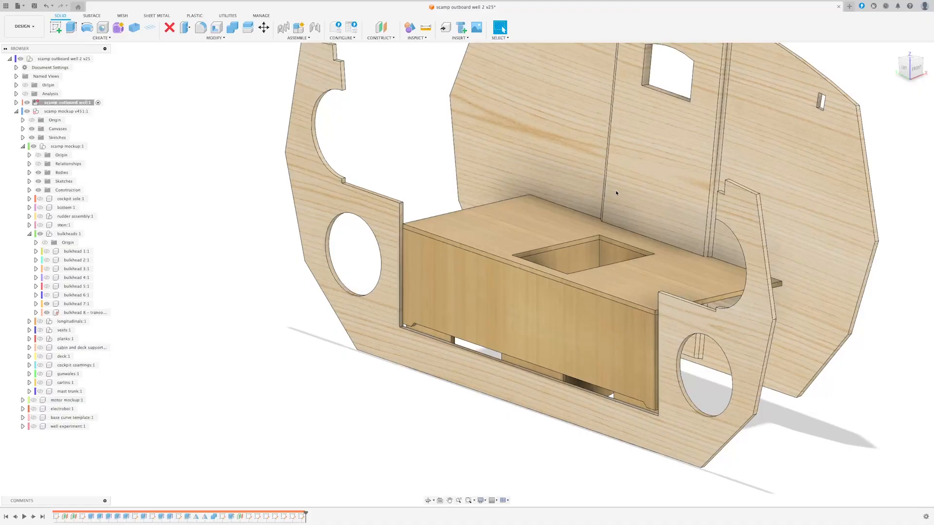
pyautogui.moveTo(653, 145); pyautogui.dragTo(598, 211, button='middle')
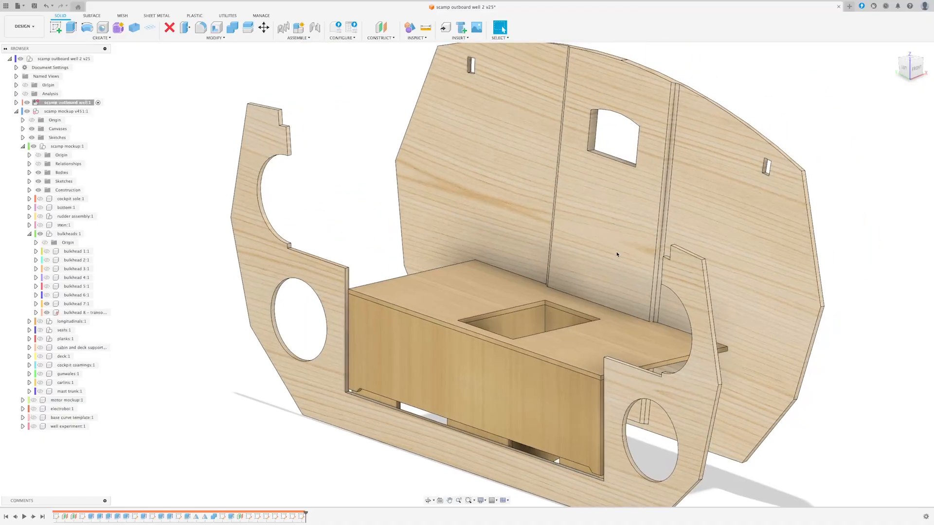
pyautogui.keyDown('shift'); pyautogui.moveTo(575, 285); pyautogui.dragTo(324, 149, button='middle'); pyautogui.keyUp('shift')
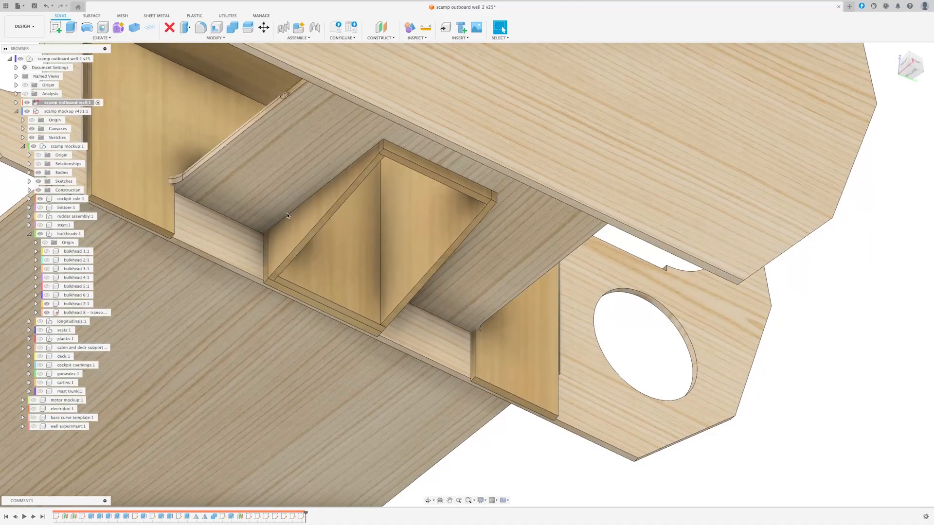
# Inspect the well opening through the hull bottom and cockpit sole from underneath, from the side and from above
pyautogui.scroll(-3, 386, 208)
pyautogui.scroll(3, 441, 219)
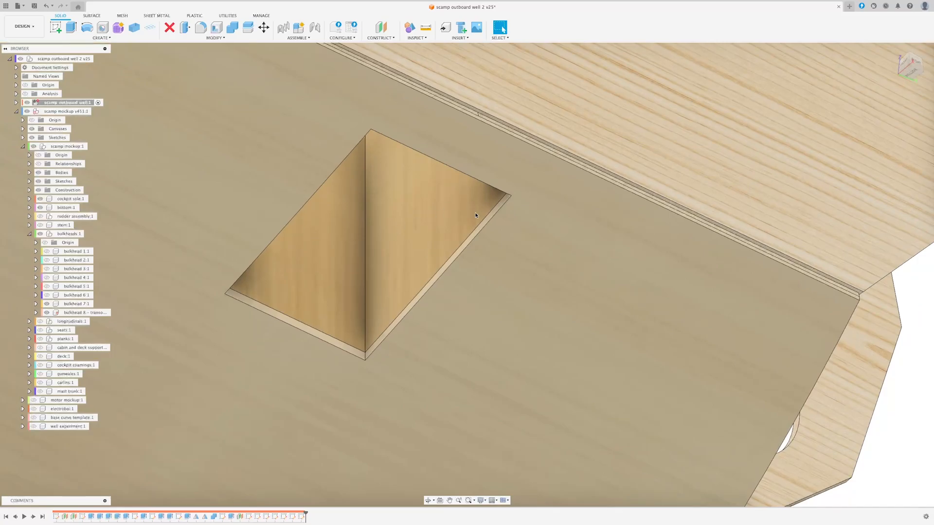
pyautogui.keyDown('shift'); pyautogui.moveTo(479, 232); pyautogui.dragTo(270, 271, button='middle'); pyautogui.keyUp('shift')
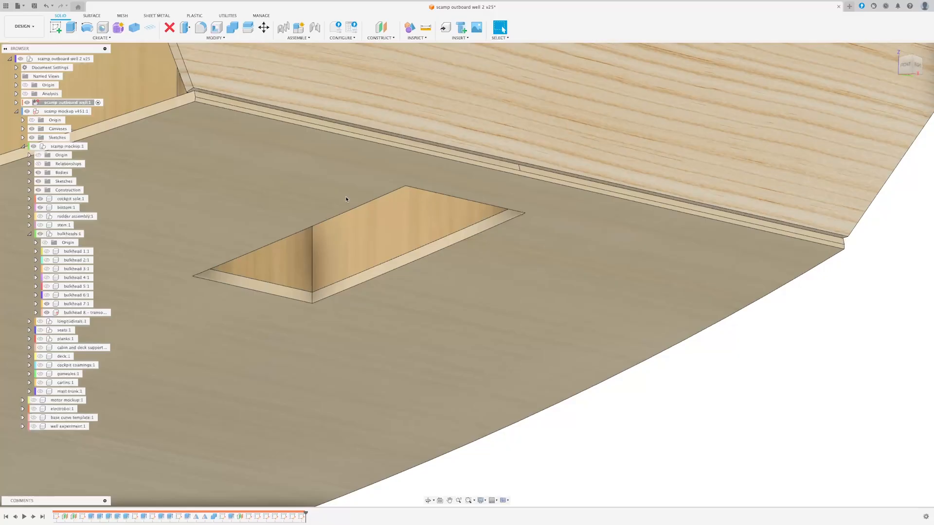
pyautogui.keyDown('shift'); pyautogui.moveTo(209, 281); pyautogui.dragTo(390, 155, button='middle'); pyautogui.keyUp('shift')
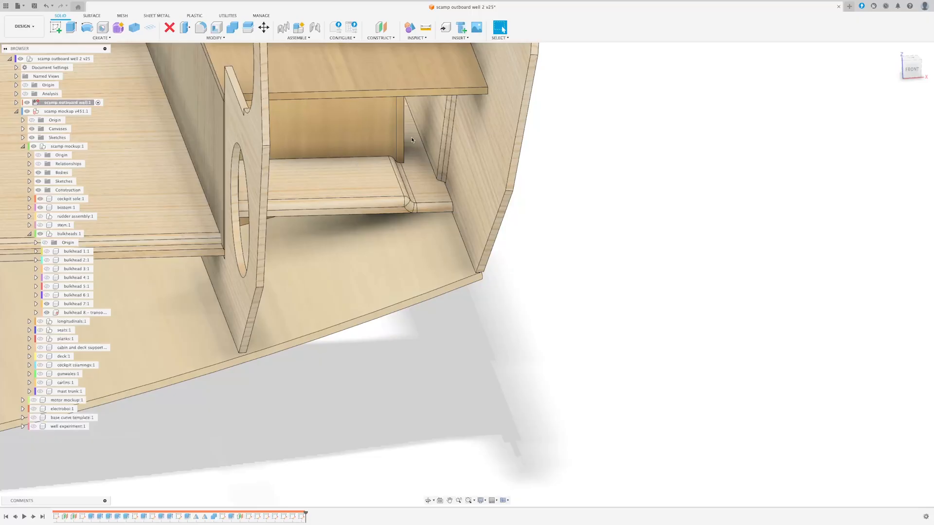
pyautogui.keyDown('shift'); pyautogui.moveTo(349, 266); pyautogui.dragTo(412, 265, button='middle'); pyautogui.keyUp('shift')
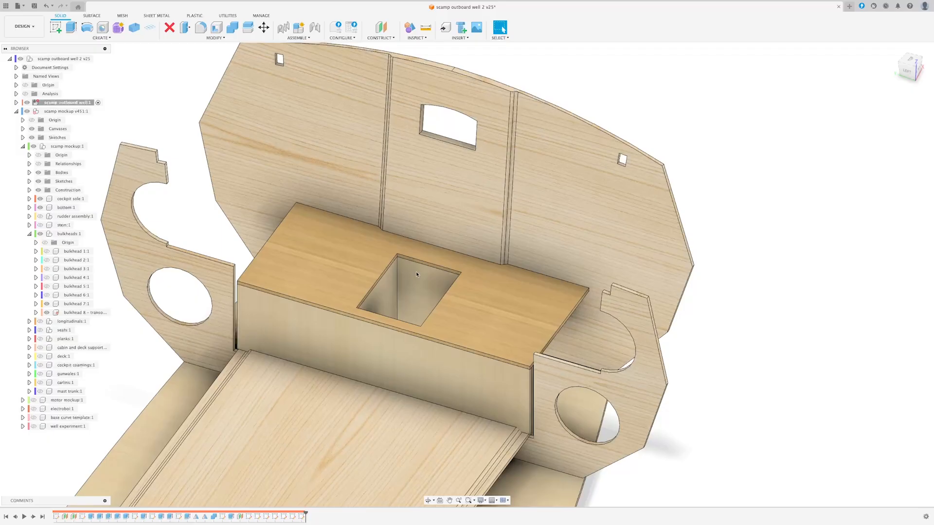
pyautogui.keyDown('shift'); pyautogui.moveTo(454, 285); pyautogui.dragTo(385, 271, button='middle'); pyautogui.keyUp('shift')
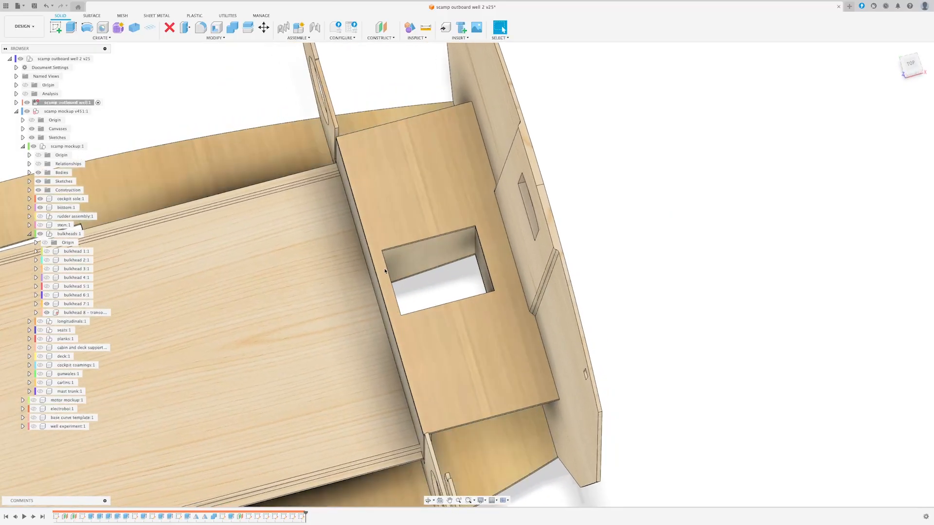
pyautogui.keyDown('shift'); pyautogui.moveTo(421, 321); pyautogui.dragTo(407, 303, button='middle'); pyautogui.keyUp('shift')
pyautogui.keyDown('shift'); pyautogui.moveTo(381, 361); pyautogui.dragTo(475, 357, button='middle'); pyautogui.keyUp('shift')
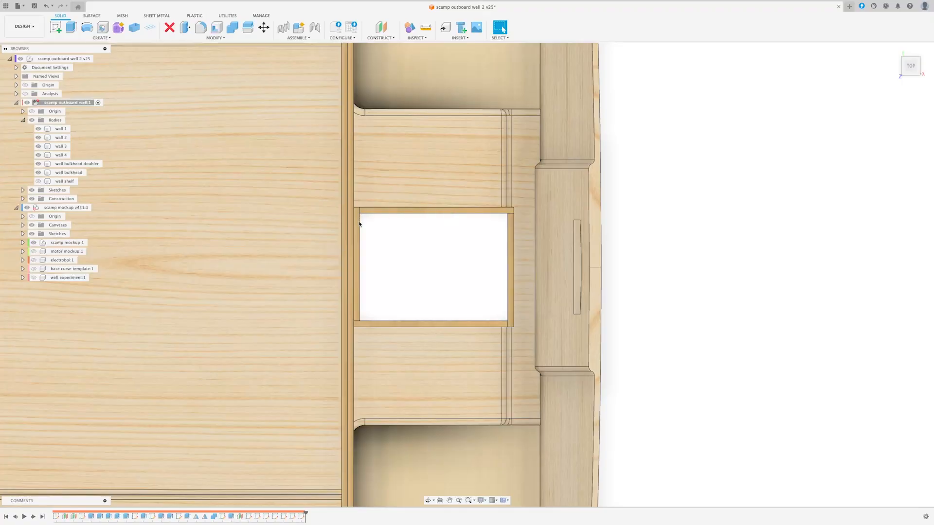
# Review the well's four walls from above and at an angle, and show the well shelf body
pyautogui.scroll(-2, 359, 223)
pyautogui.scroll(2, 348, 236)
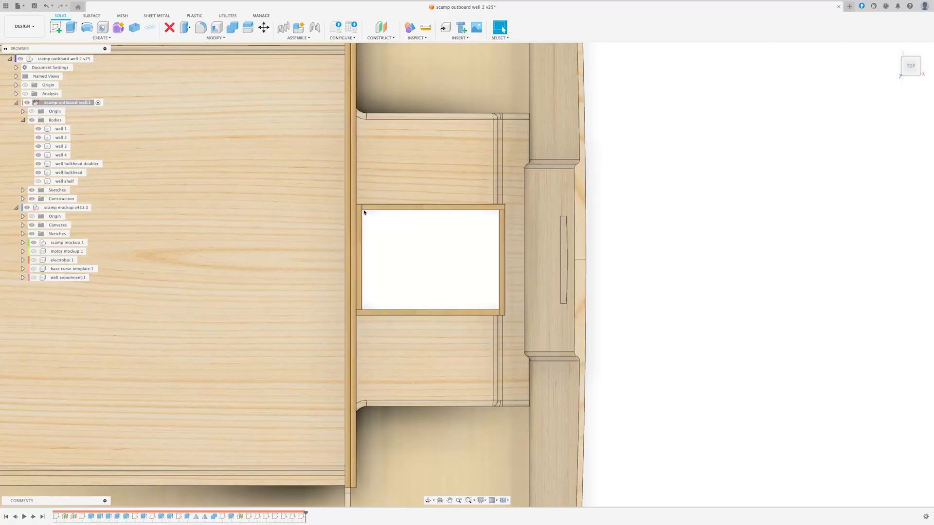
pyautogui.scroll(-2, 365, 219)
pyautogui.keyDown('shift'); pyautogui.moveTo(369, 233); pyautogui.dragTo(413, 180, button='middle'); pyautogui.keyUp('shift')
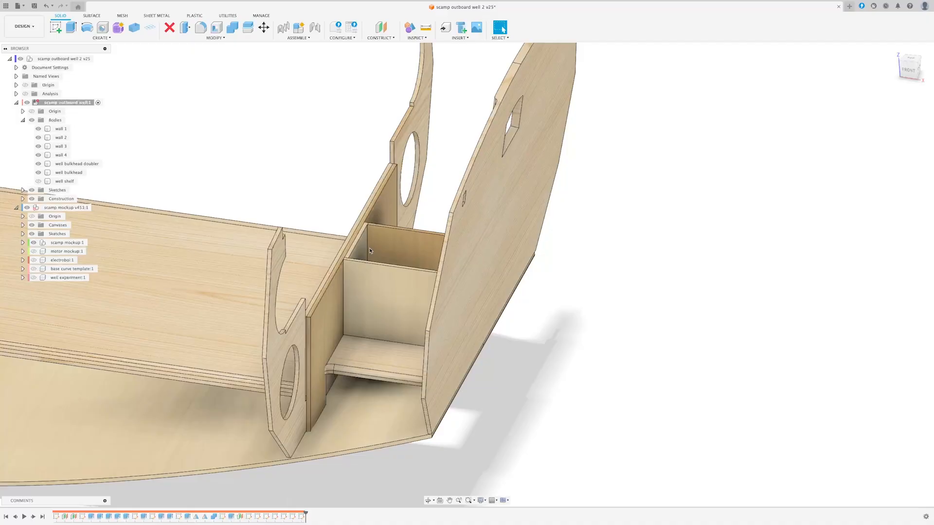
pyautogui.scroll(1, 352, 251)
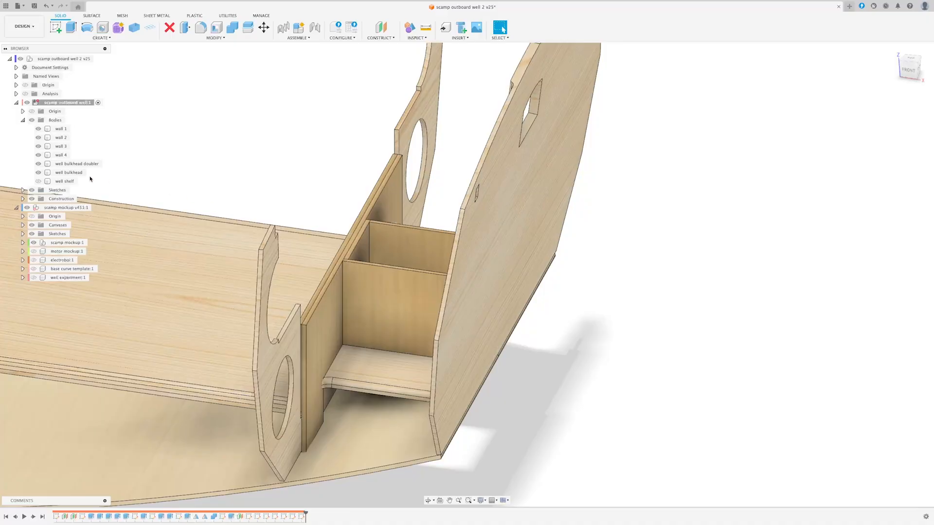
pyautogui.click(38, 181)
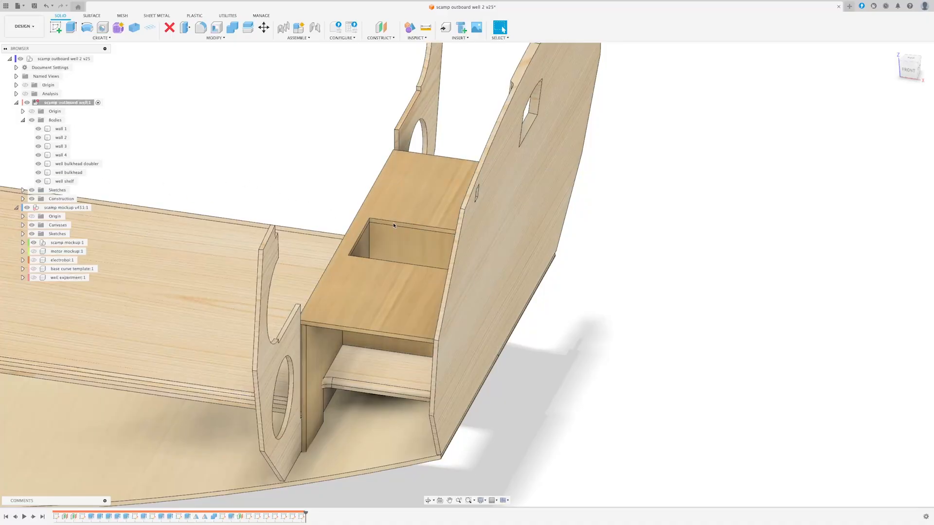
pyautogui.keyDown('shift'); pyautogui.moveTo(394, 225); pyautogui.dragTo(315, 340, button='middle'); pyautogui.keyUp('shift')
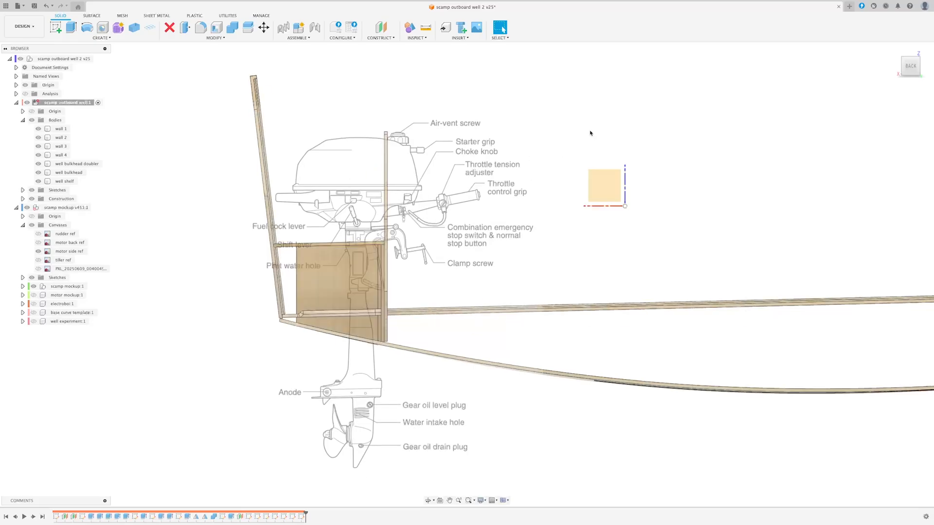
# Inspect the motor side reference canvas within the well at an angle, and return to the straight back view
pyautogui.keyDown('shift'); pyautogui.moveTo(570, 125); pyautogui.dragTo(501, 163, button='middle'); pyautogui.keyUp('shift')
pyautogui.keyDown('shift'); pyautogui.moveTo(375, 247); pyautogui.dragTo(462, 241, button='middle'); pyautogui.keyUp('shift')
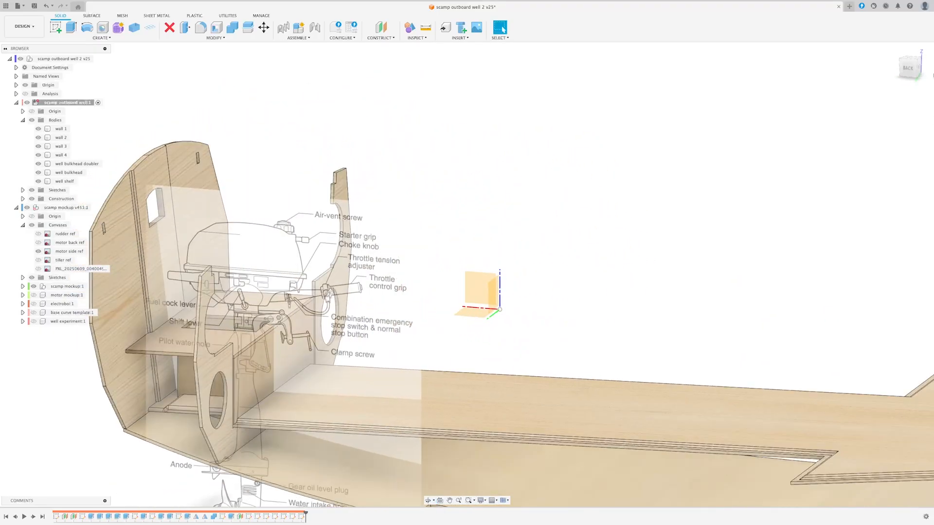
pyautogui.click(907, 68)
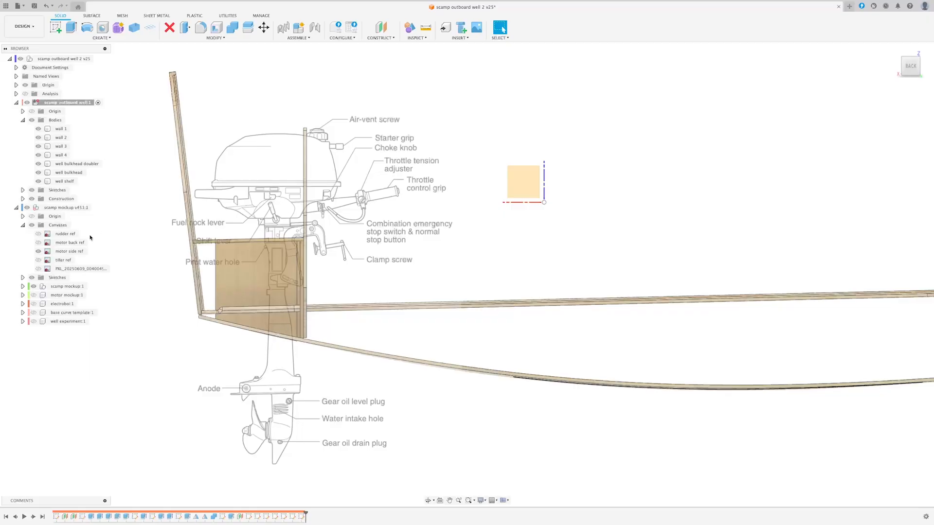
# Show the rudder assembly of the scamp mockup to compare its position with the motor side reference
pyautogui.click(23, 286)
pyautogui.scroll(-3, 42, 281)
pyautogui.click(40, 278)
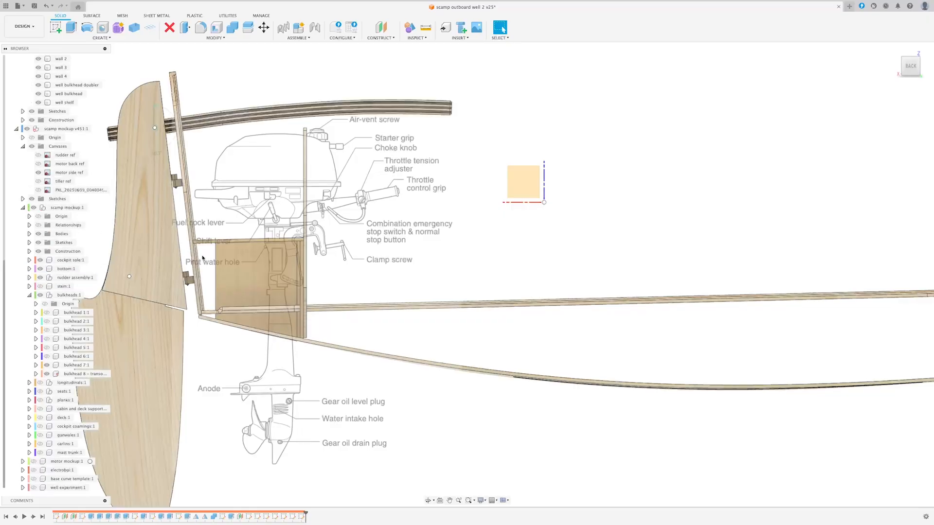
pyautogui.moveTo(230, 175); pyautogui.dragTo(260, 176, button='middle')
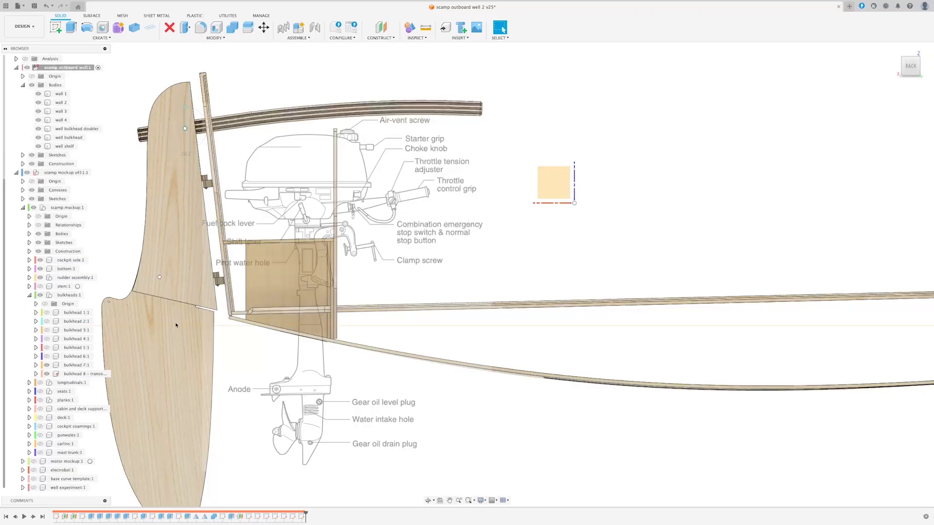
pyautogui.click(22, 207)
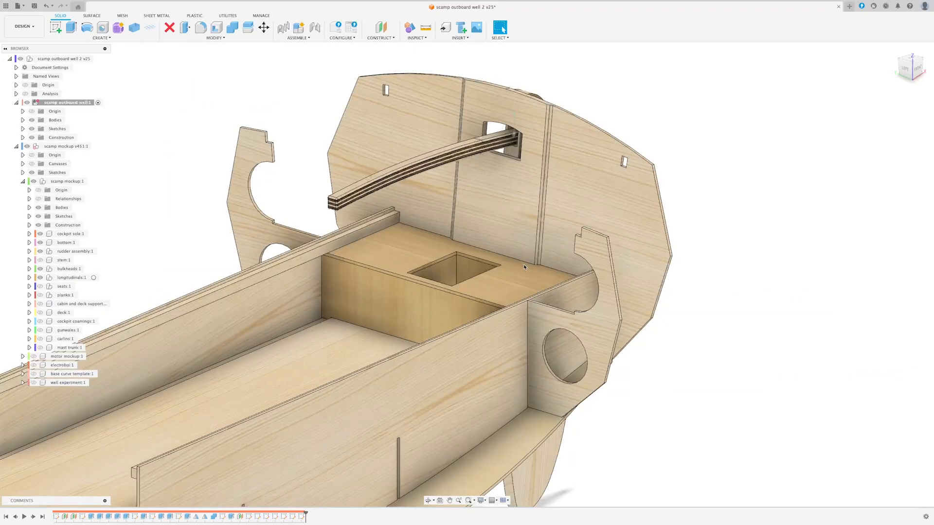
# Examine how the well shelf sits between the longitudinals and the transom beneath the tiller
pyautogui.scroll(3, 309, 249)
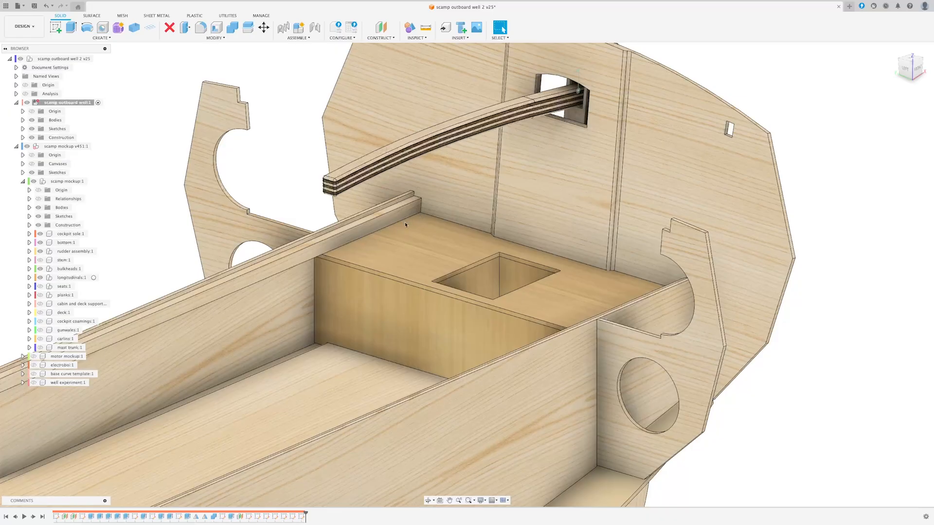
pyautogui.keyDown('shift'); pyautogui.moveTo(406, 225); pyautogui.dragTo(317, 255, button='middle'); pyautogui.keyUp('shift')
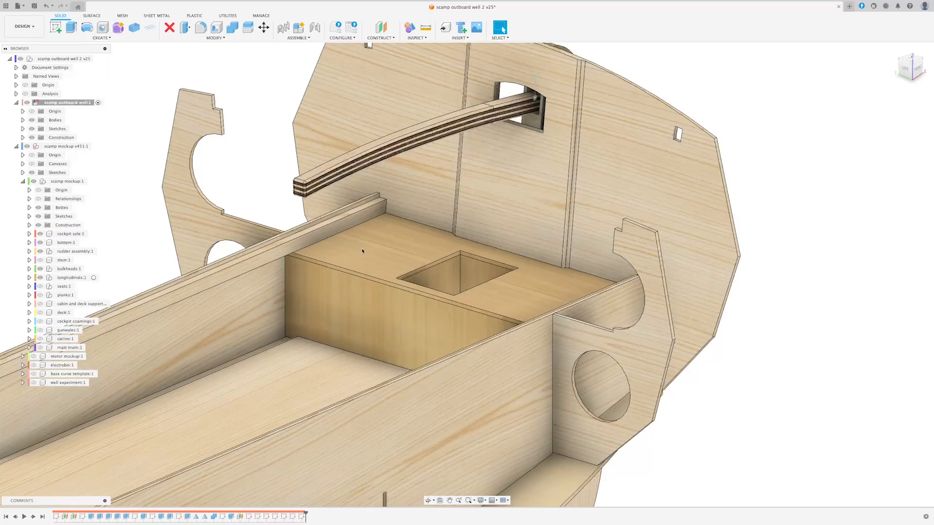
pyautogui.keyDown('shift'); pyautogui.moveTo(362, 251); pyautogui.dragTo(597, 360, button='middle'); pyautogui.keyUp('shift')
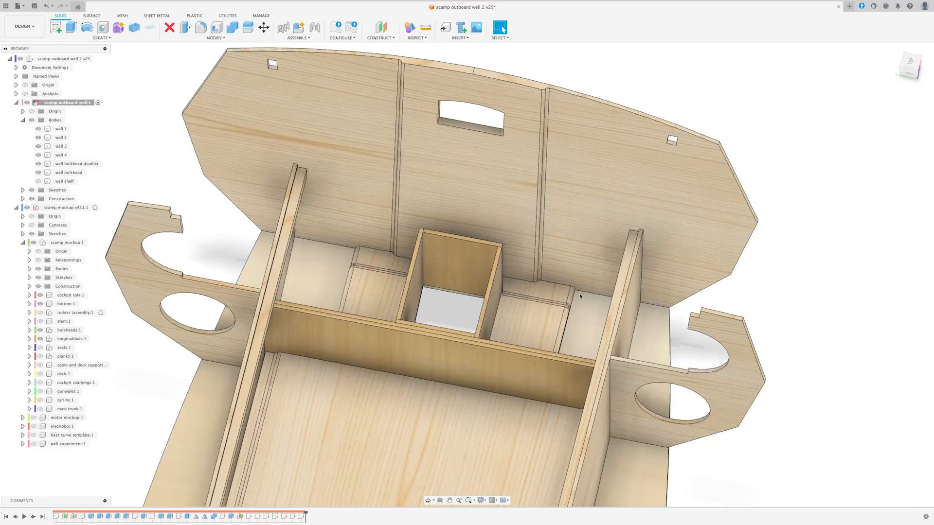
# Examine the open well box, its bulkhead and the adjoining longitudinals from forward, aft and above with the shelf hidden
pyautogui.keyDown('shift'); pyautogui.moveTo(342, 258); pyautogui.dragTo(477, 371, button='middle'); pyautogui.keyUp('shift')
pyautogui.scroll(-8, 449, 367)
pyautogui.scroll(5, 352, 322)
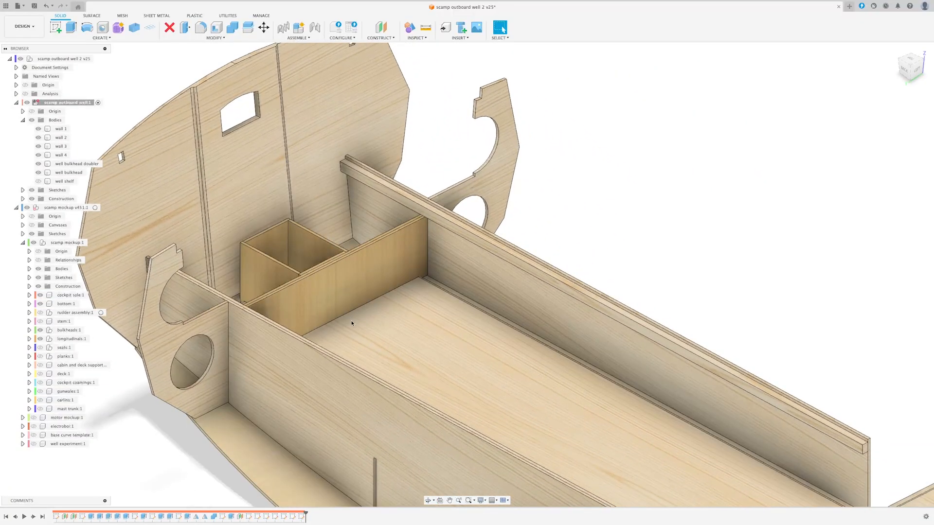
pyautogui.scroll(3, 390, 306)
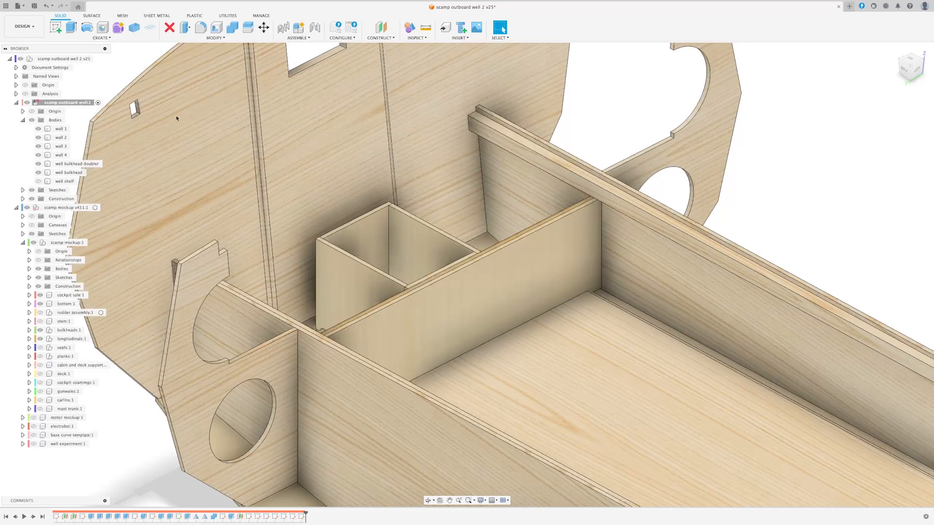
pyautogui.keyDown('shift'); pyautogui.moveTo(177, 118); pyautogui.dragTo(591, 308, button='middle'); pyautogui.keyUp('shift')
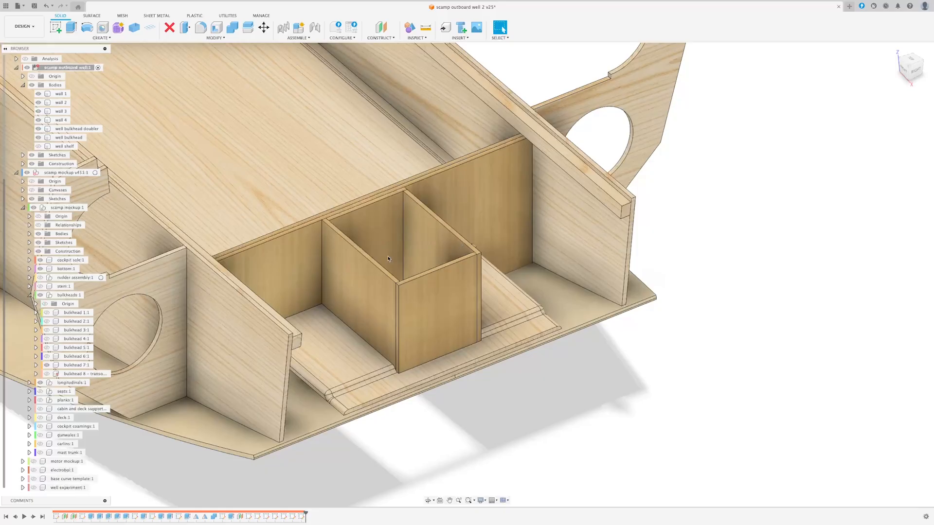
pyautogui.keyDown('shift'); pyautogui.moveTo(401, 288); pyautogui.dragTo(410, 293, button='middle'); pyautogui.keyUp('shift')
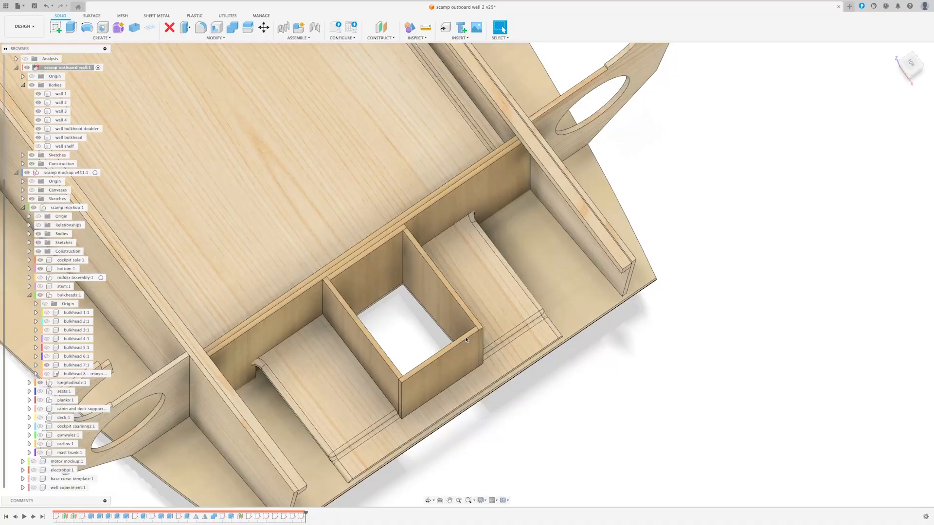
pyautogui.keyDown('shift'); pyautogui.moveTo(451, 367); pyautogui.dragTo(312, 372, button='middle'); pyautogui.keyUp('shift')
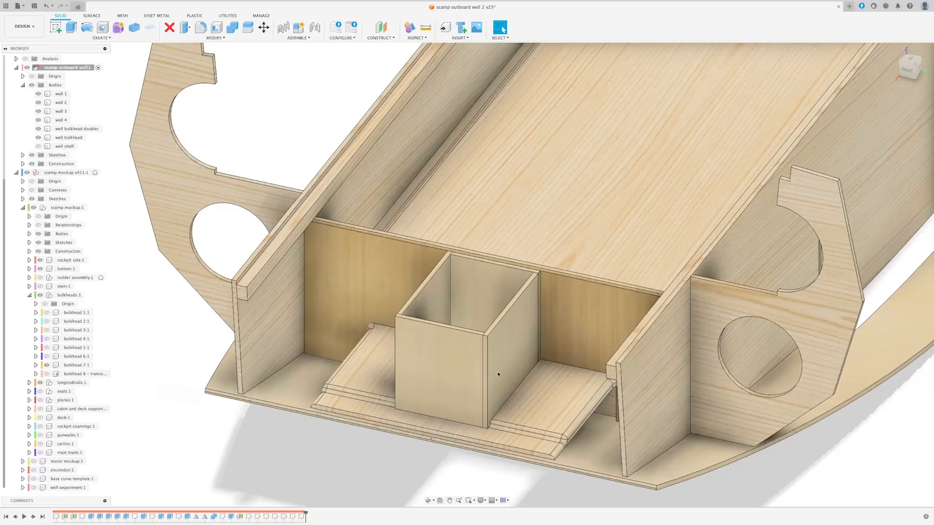
pyautogui.keyDown('shift'); pyautogui.moveTo(497, 373); pyautogui.dragTo(320, 292, button='middle'); pyautogui.keyUp('shift')
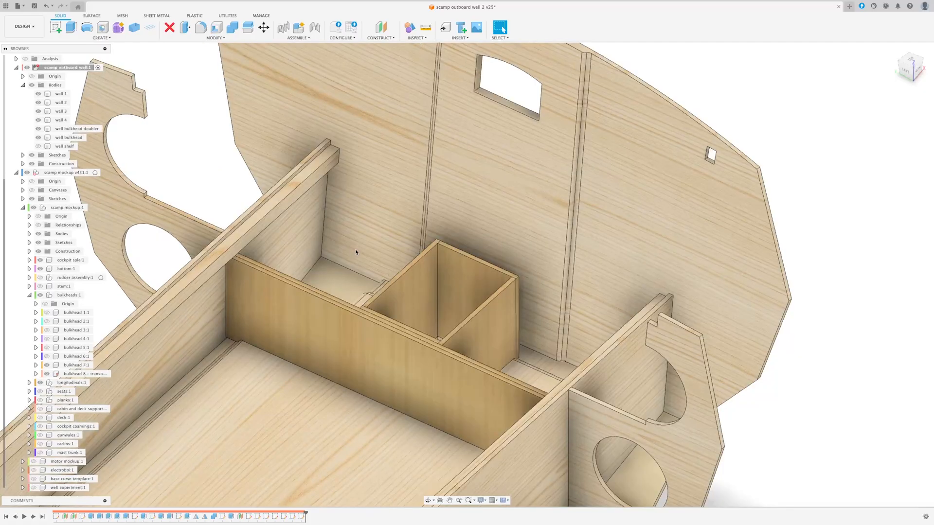